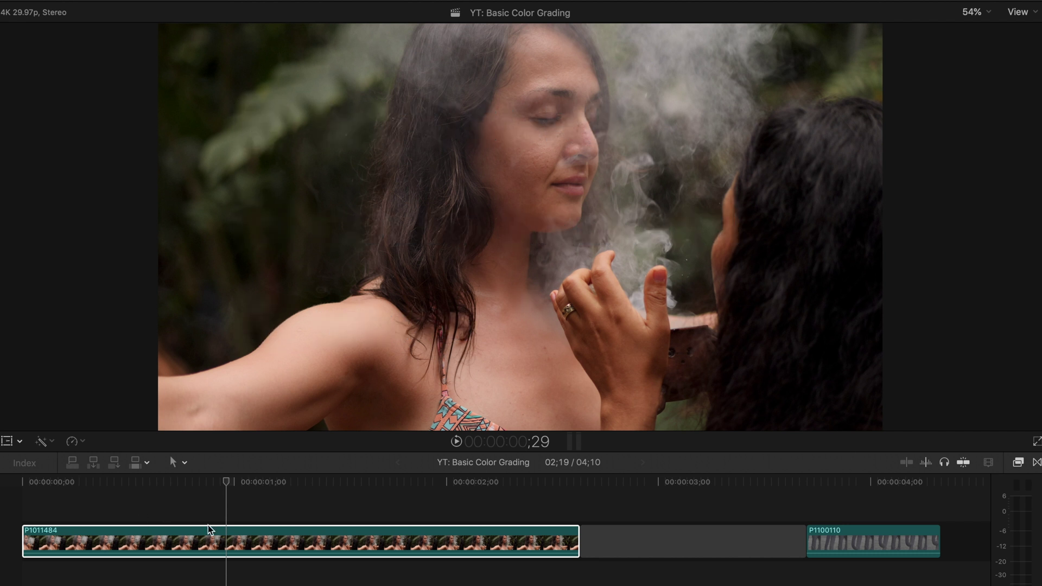
Step: Place the playhead about 1;04 into portrait clip P1011484 and show its Color Wheels, vectorscope and luma waveform
click(227, 482)
drag(227, 483, 268, 487)
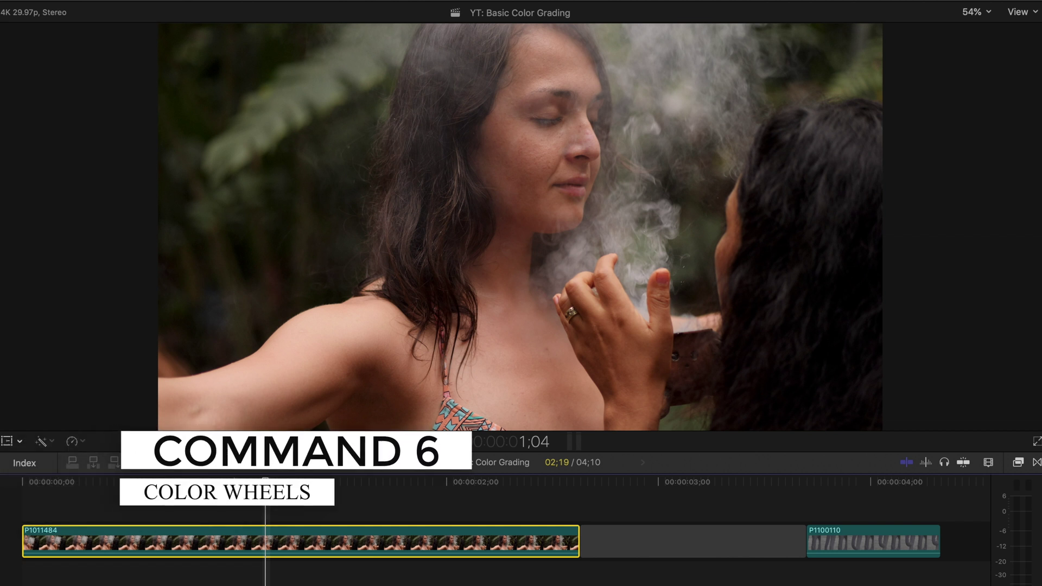
key(super+6)
key(super+7)
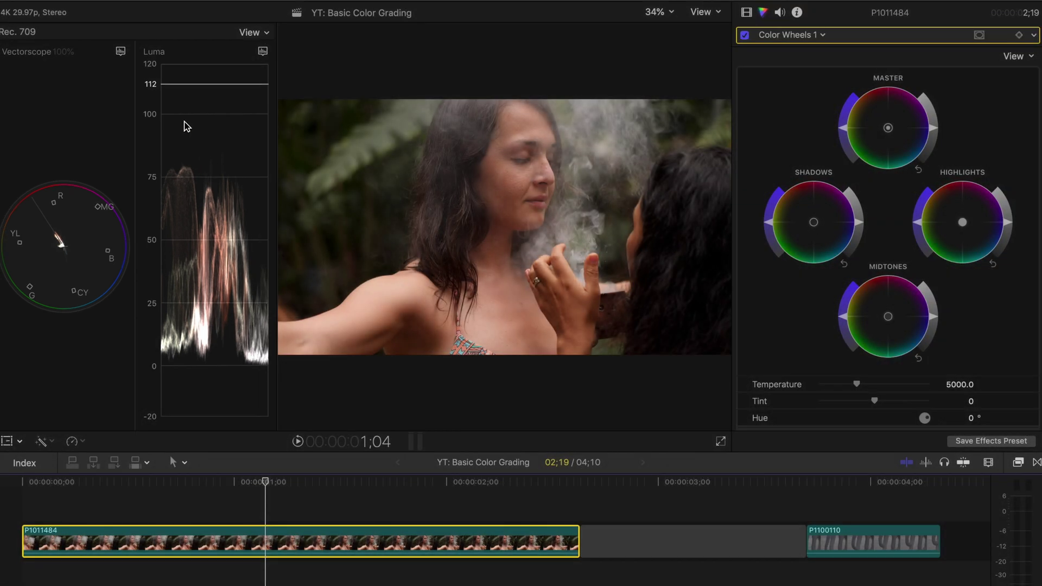
Step: Raise Master brightness, lower Shadows and Midtones brightness, and nudge Master saturation slightly up
mouse_move(934, 124)
mouse_down()
mouse_move(927, 103)
mouse_move(936, 110)
mouse_up()
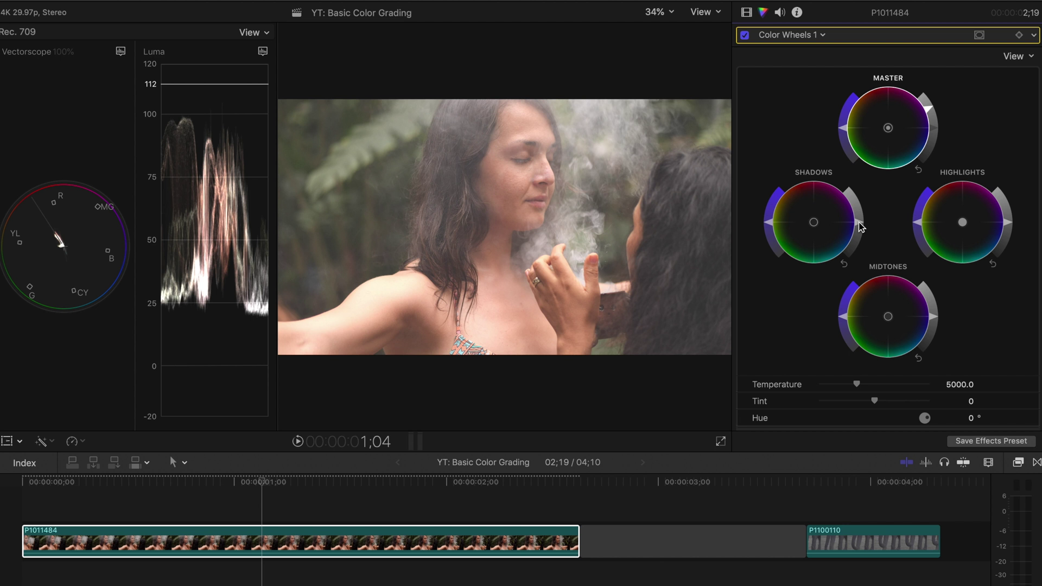
drag(858, 223, 850, 243)
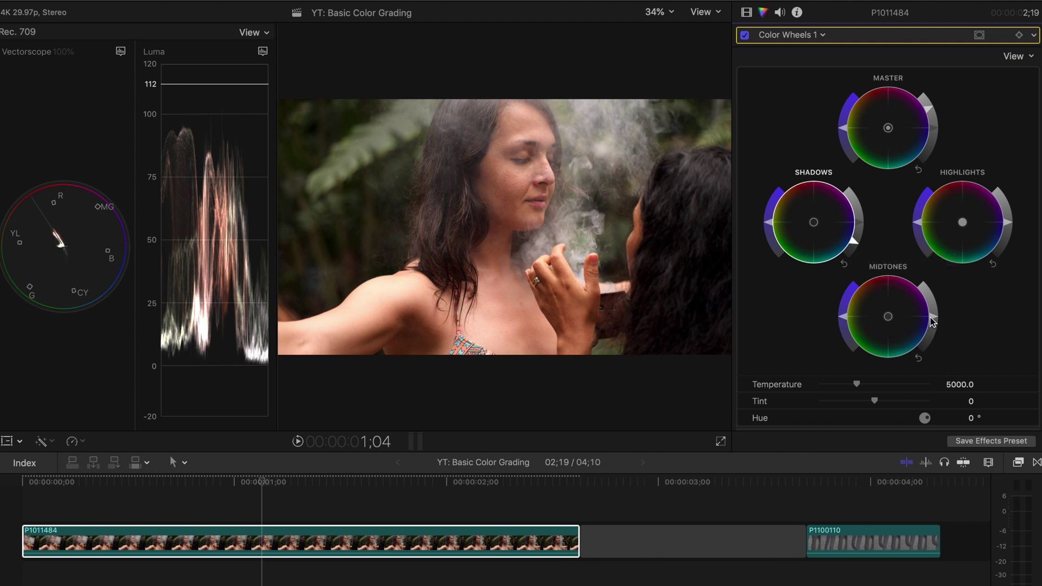
drag(931, 321, 929, 341)
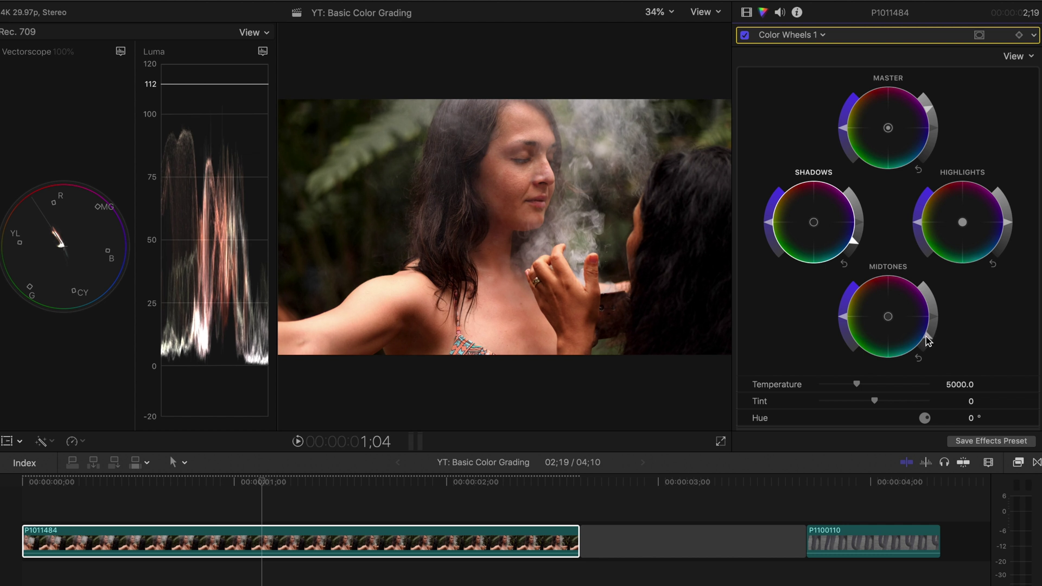
click(926, 336)
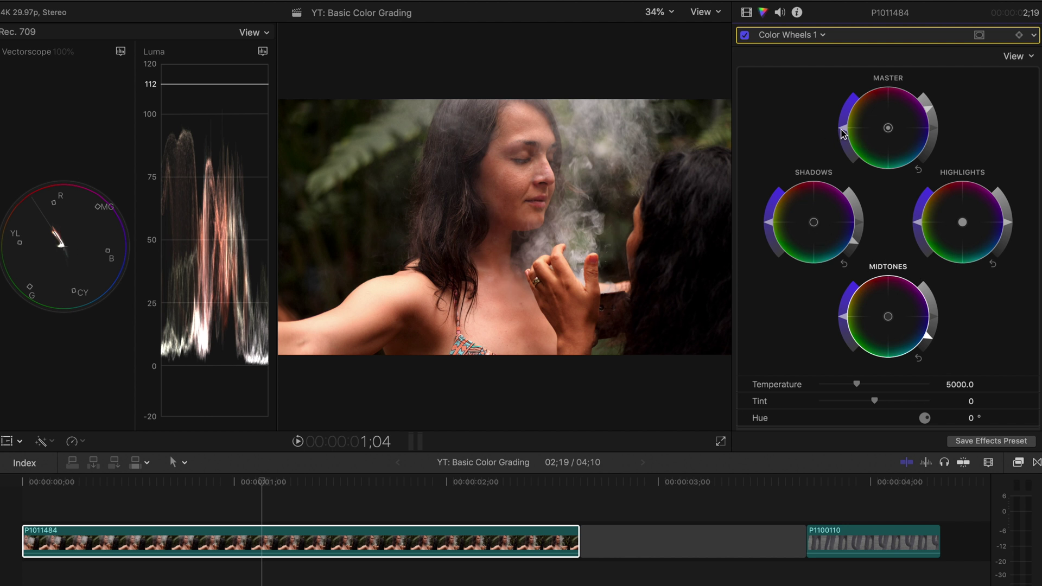
drag(843, 133, 845, 128)
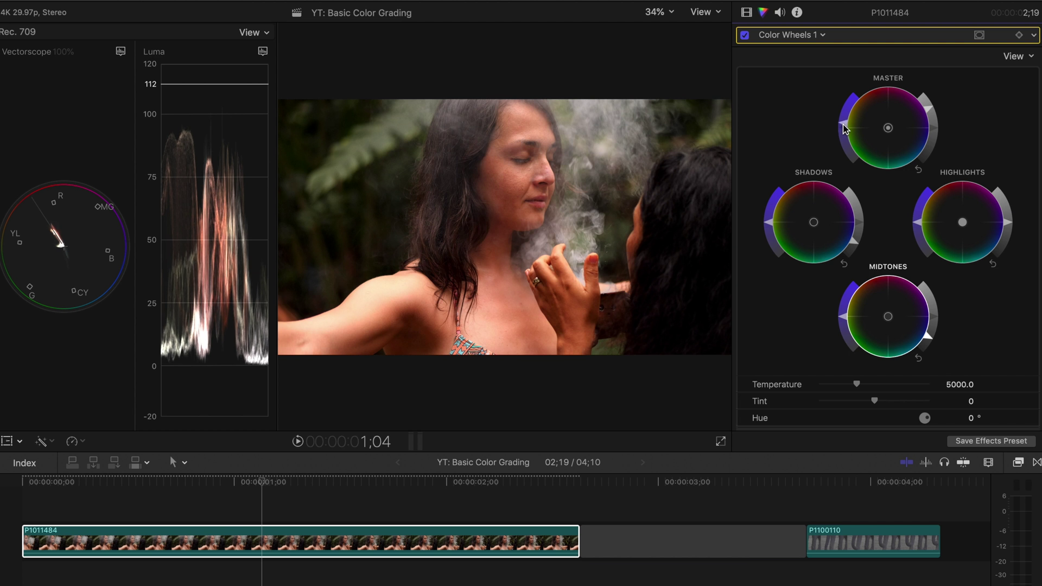
click(744, 36)
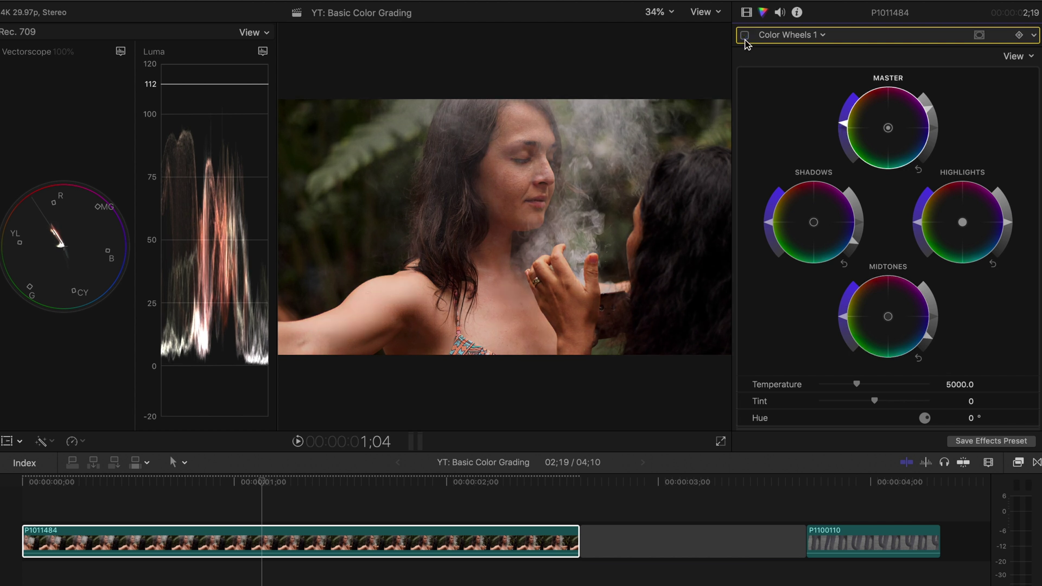
click(745, 35)
click(745, 36)
click(744, 36)
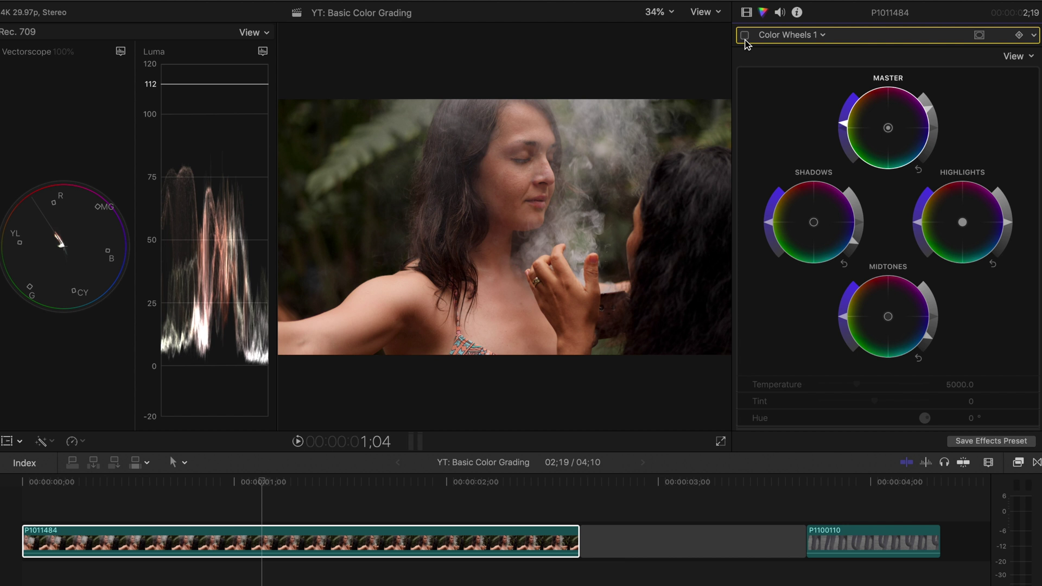
click(745, 36)
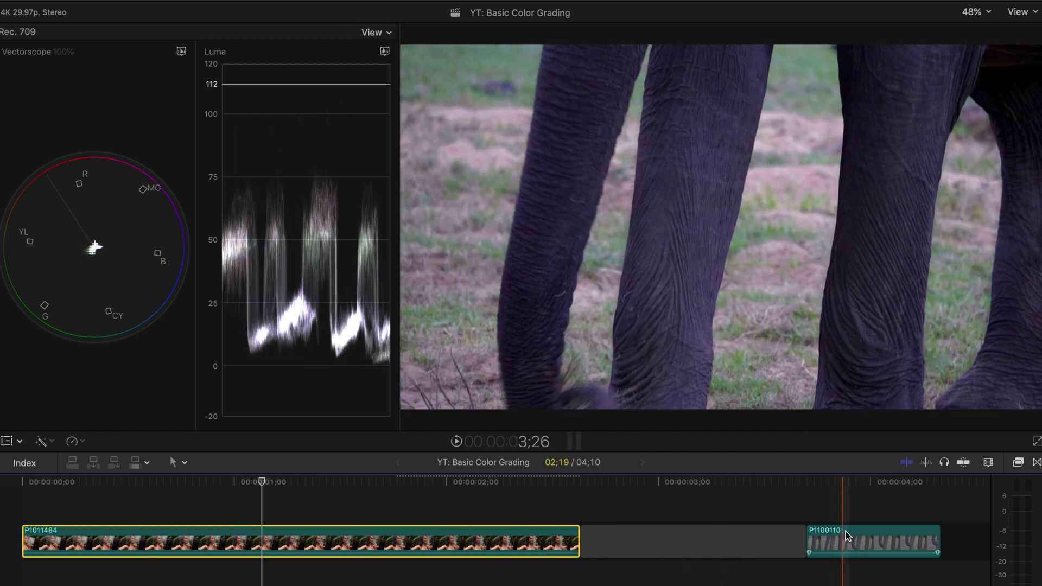
click(850, 530)
Step: Move the playhead to about 3;29 in elephant clip P1100110, hide the scopes, and show its Color Wheels
click(865, 482)
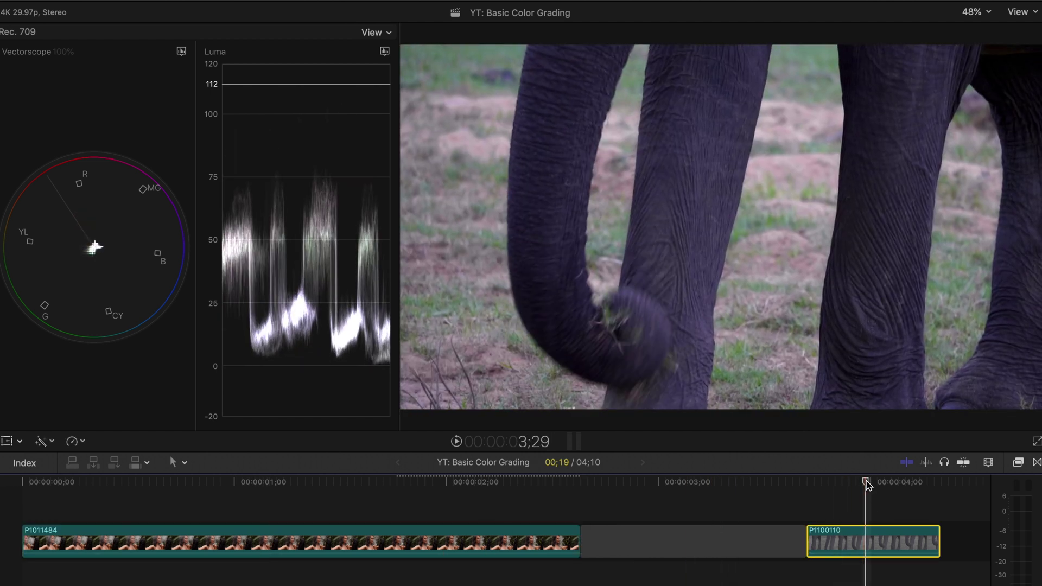
key(super+7)
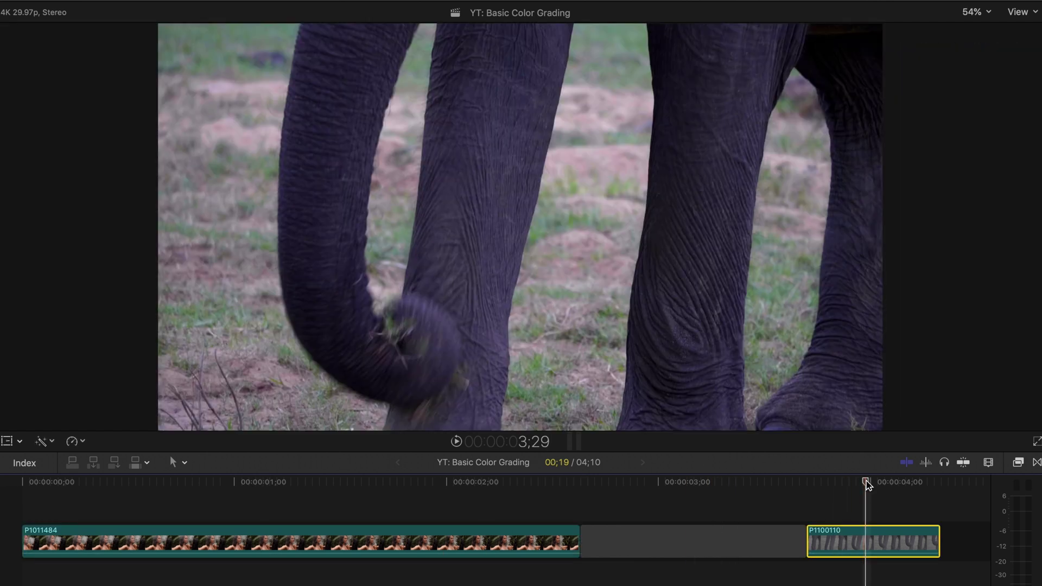
key(super+6)
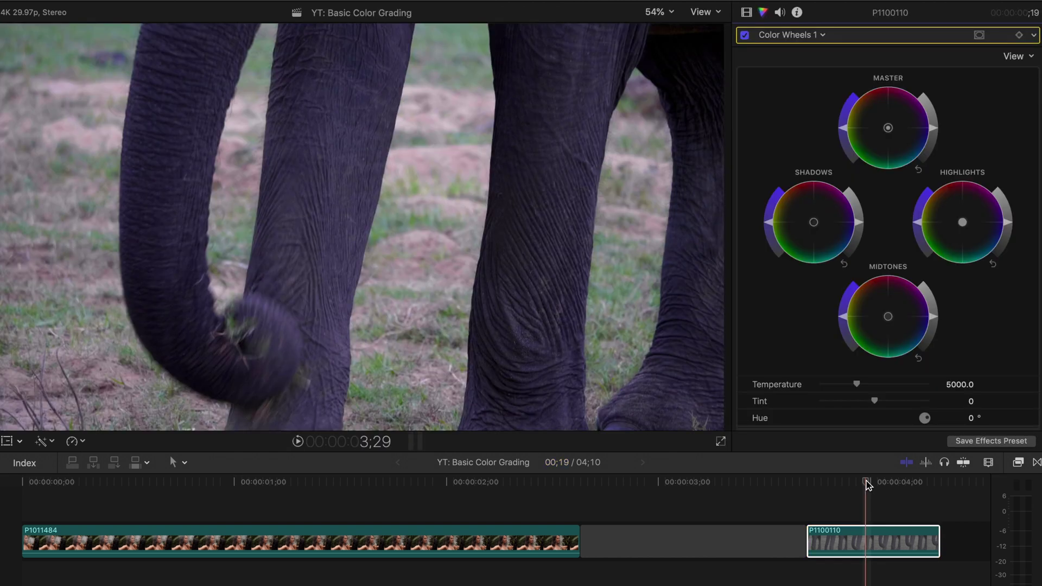
scroll(842, 255, down, 1)
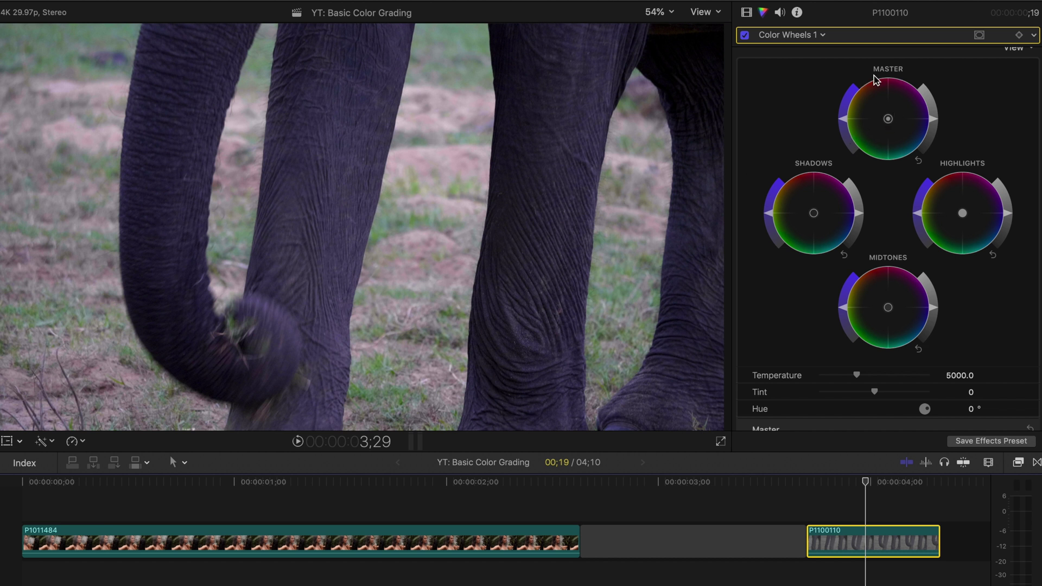
Step: Shift the elephant's Master toward yellow and Shadows toward orange, toggling Color Wheels 1 to compare
drag(887, 118, 874, 115)
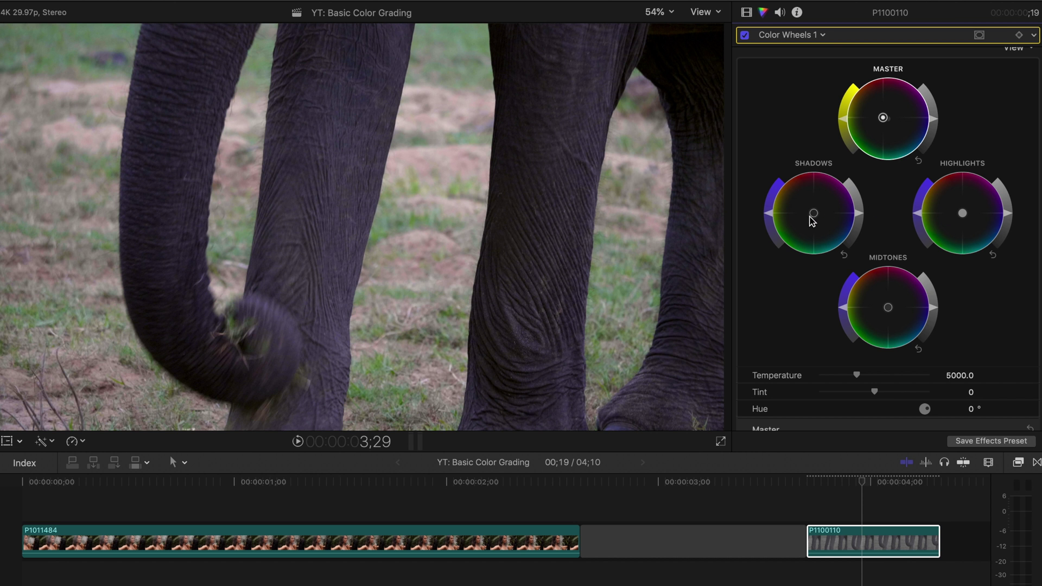
drag(814, 215, 801, 207)
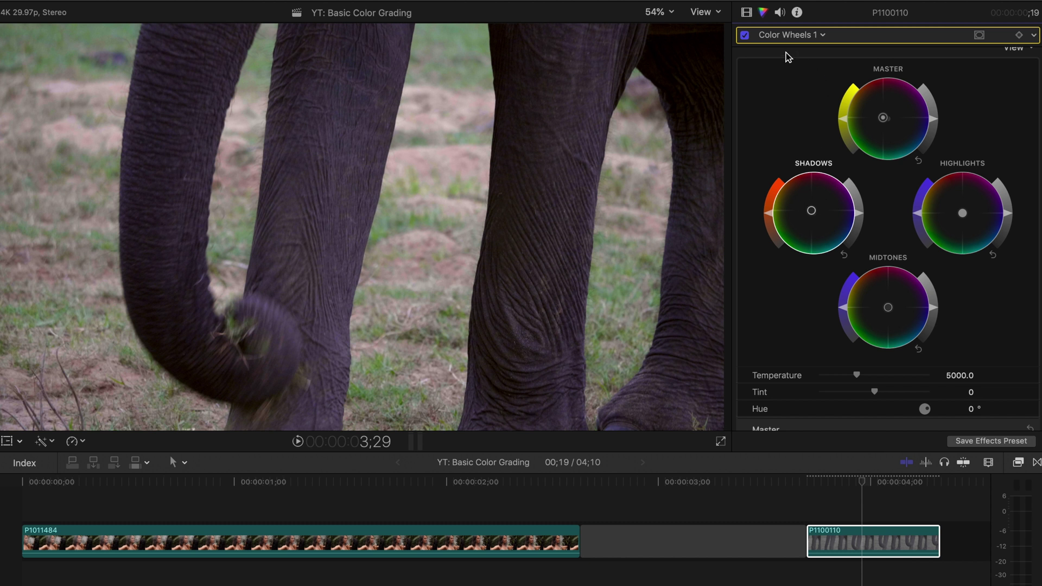
click(744, 36)
click(745, 35)
click(744, 35)
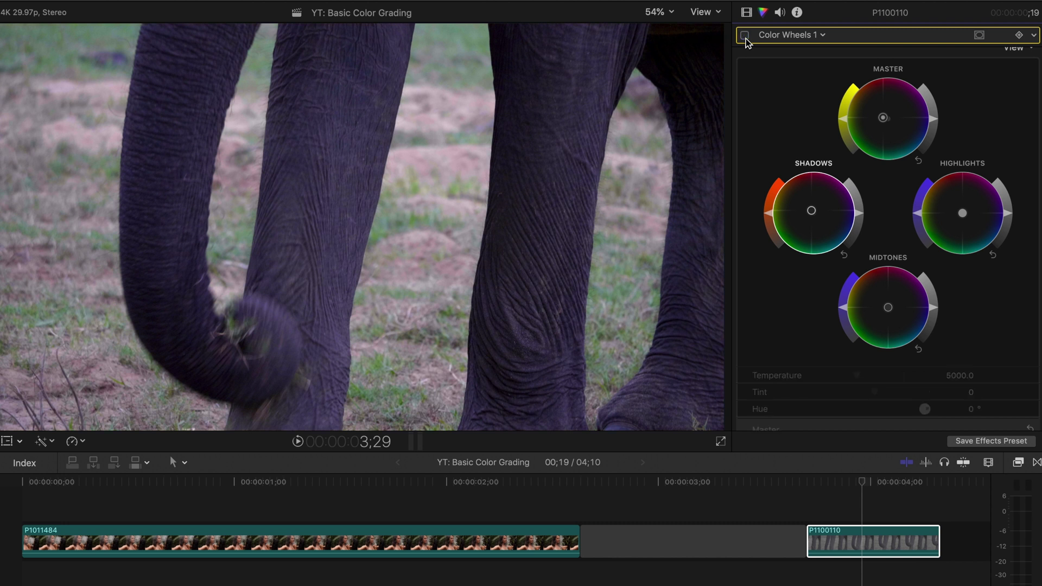
click(745, 35)
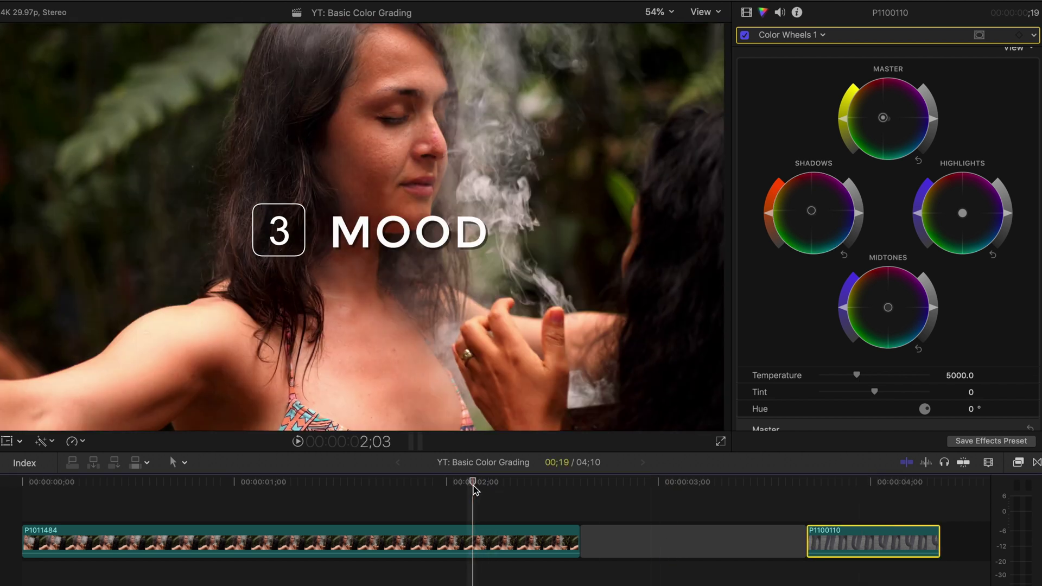
Step: Select portrait clip P1011484 and tint its Highlights slightly toward green
click(461, 540)
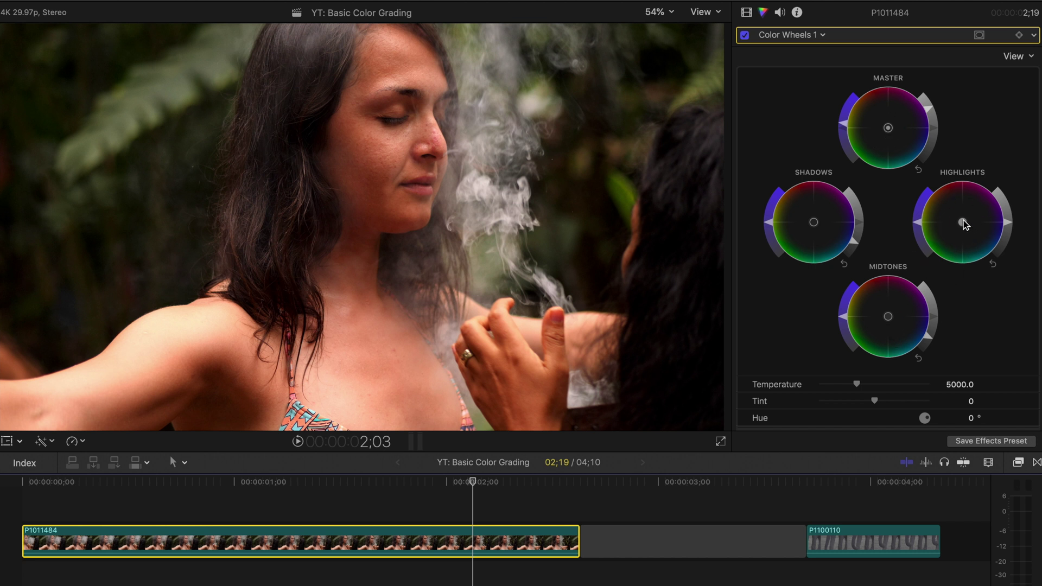
drag(964, 225, 954, 234)
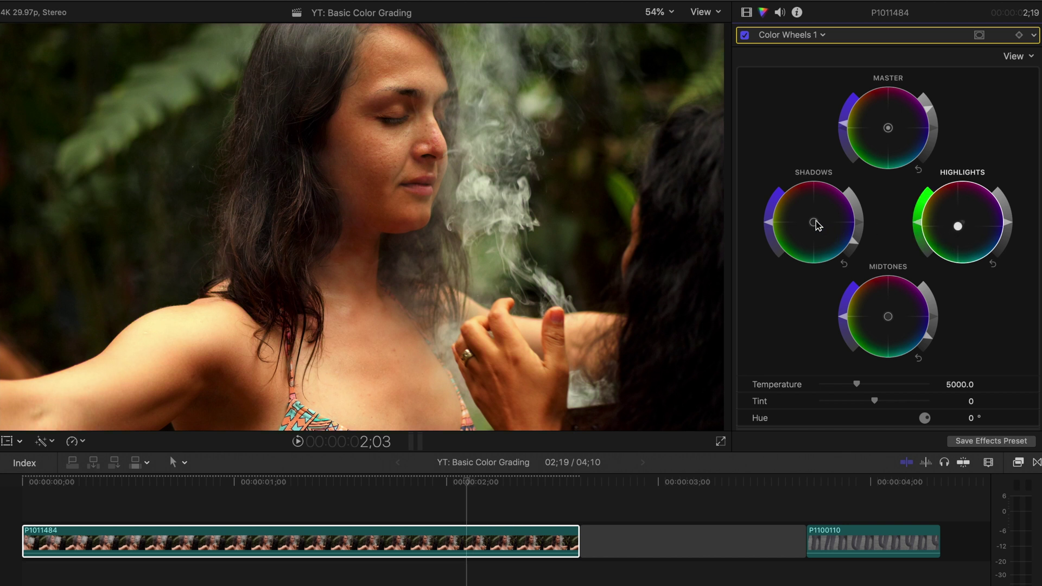
Step: Push the portrait's Shadows toward magenta and its Midtones toward cyan-green
drag(815, 220, 823, 214)
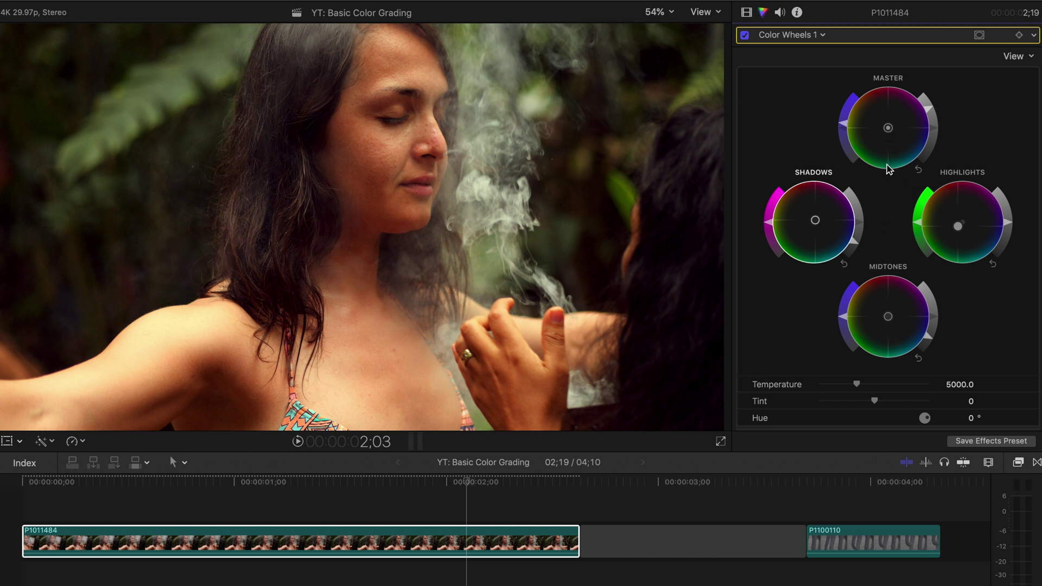
click(888, 130)
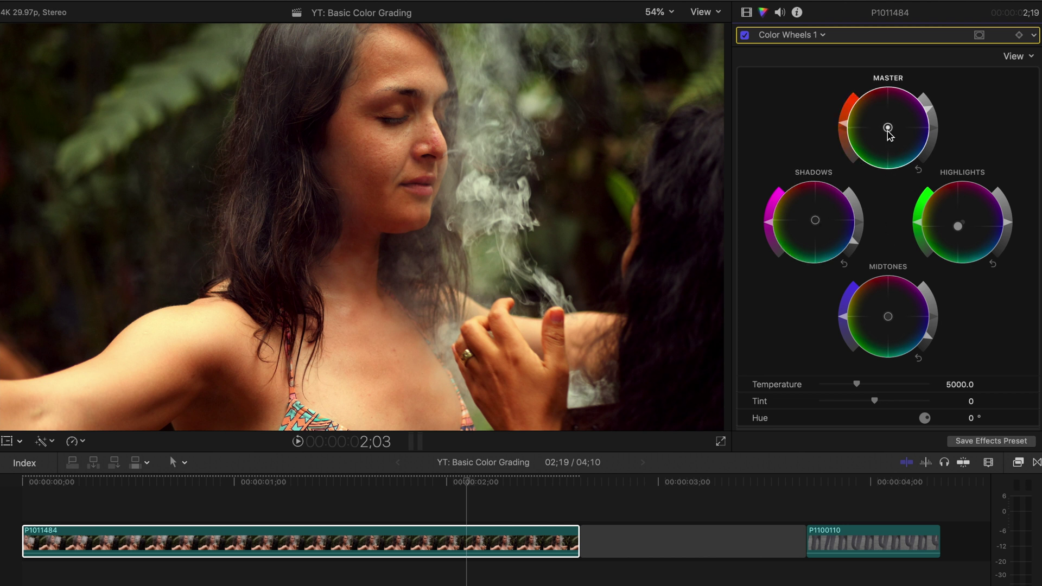
click(885, 324)
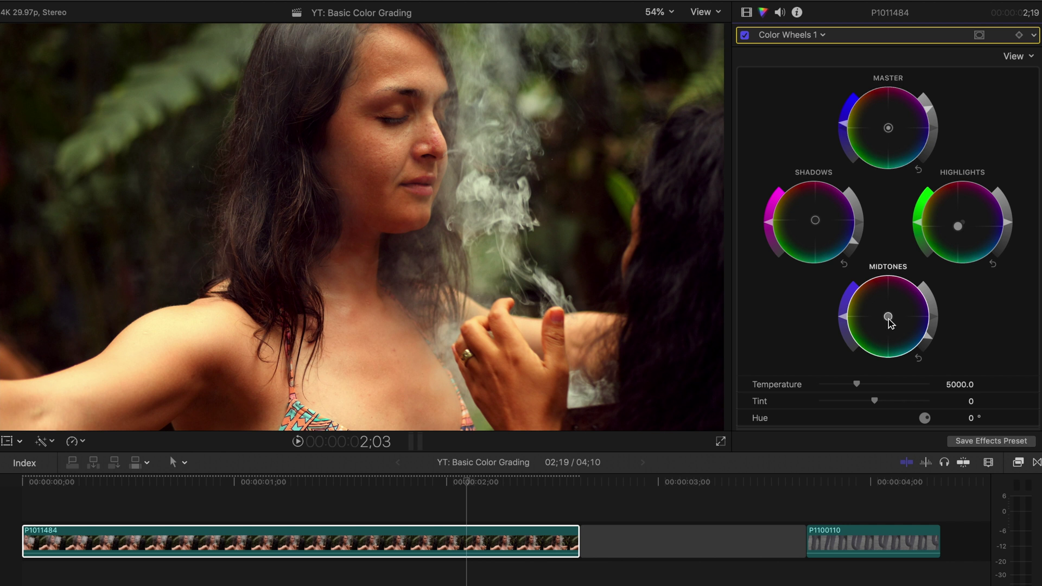
drag(885, 324, 885, 334)
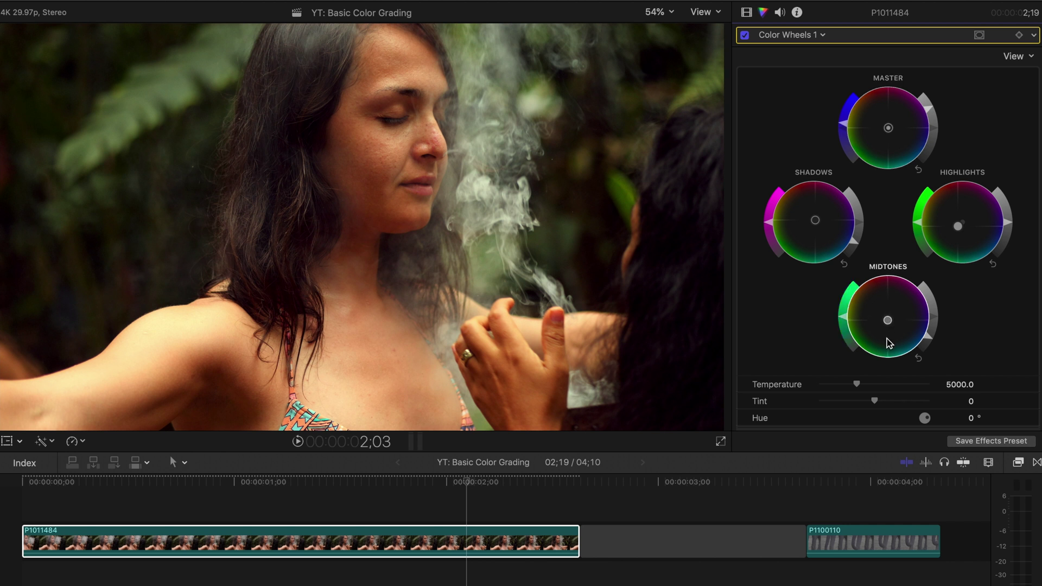
drag(887, 341, 890, 343)
click(744, 36)
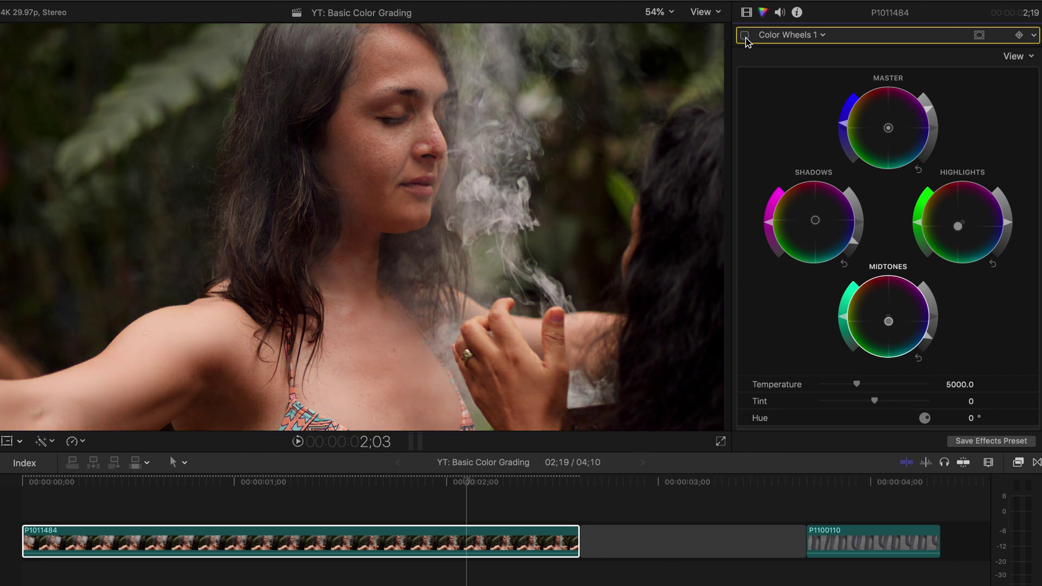
click(745, 35)
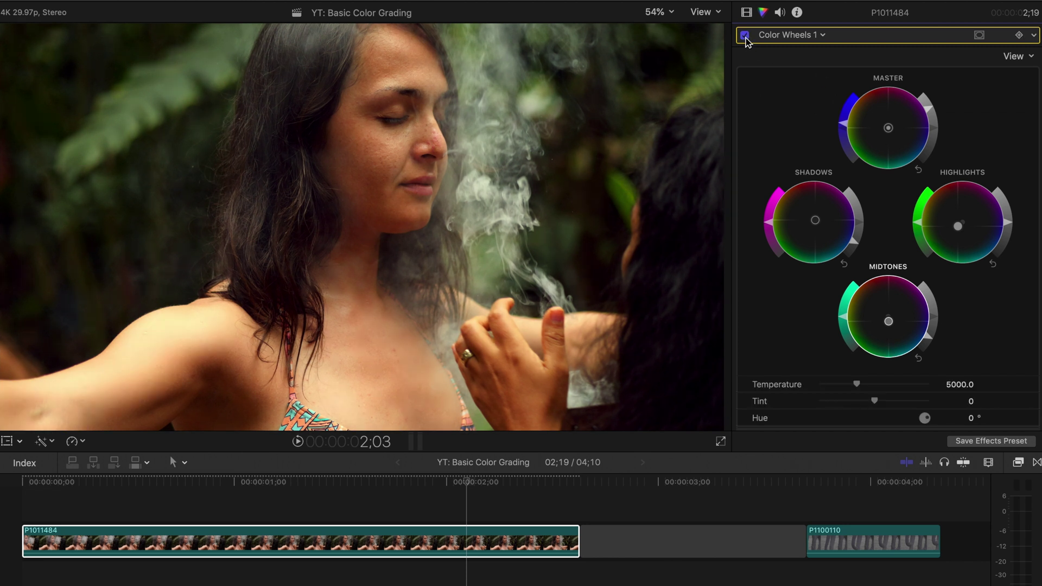